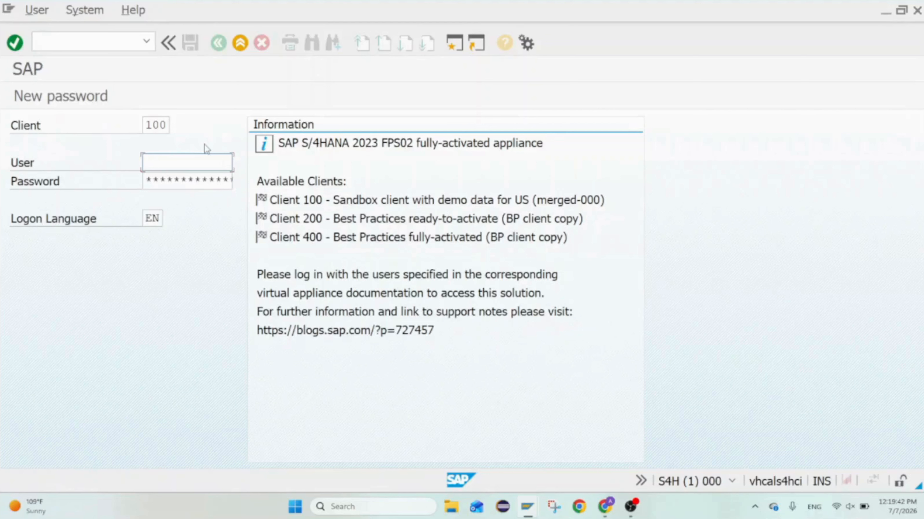
# Select the saved user name on the logon screen and log on to client 100
pyautogui.press('BackSpace')
pyautogui.press('Down')
pyautogui.press('Down')
pyautogui.press('Down')
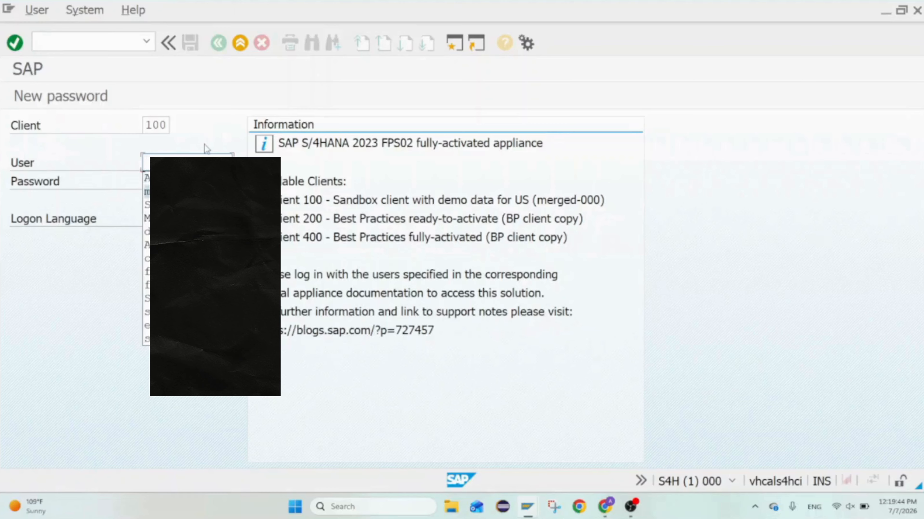
pyautogui.press('Return')
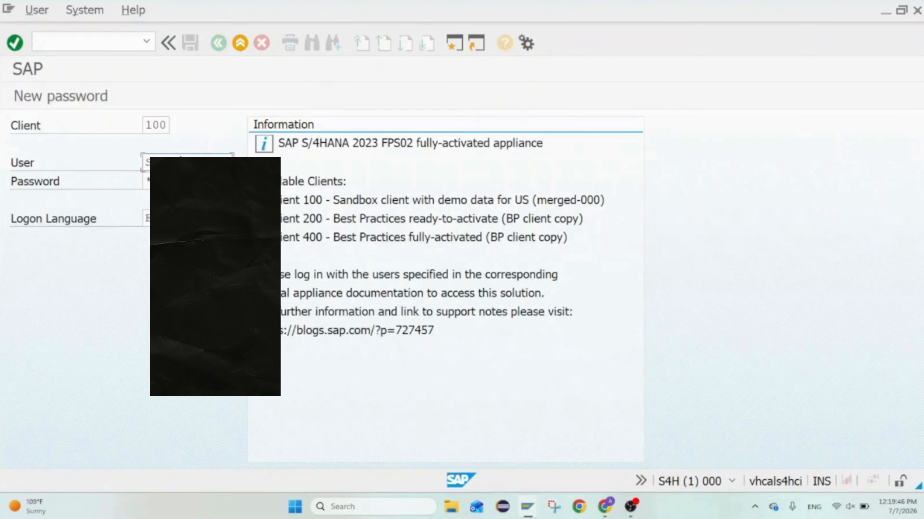
pyautogui.press('Tab')
pyautogui.press('Return')
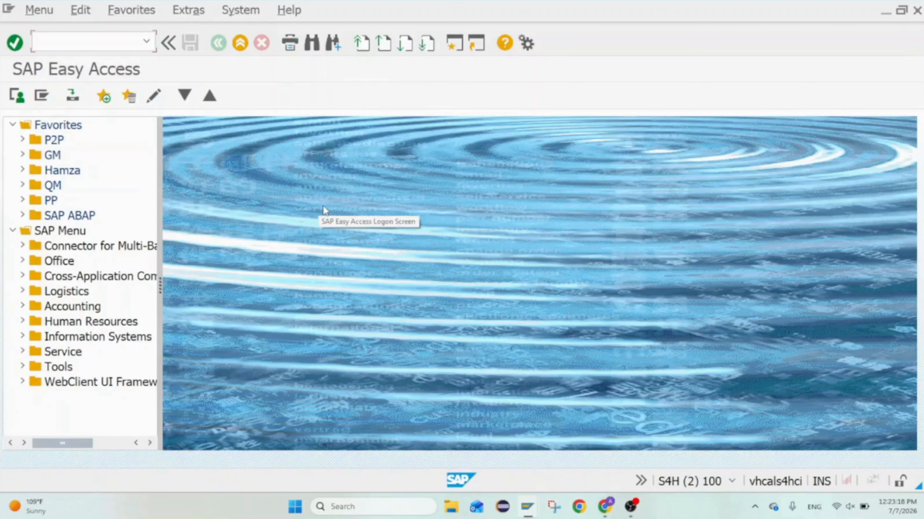
# Open transaction SE21 and start creating a package named ZYOU_TEST_PACK
pyautogui.write('SE21')
pyautogui.press('Return')
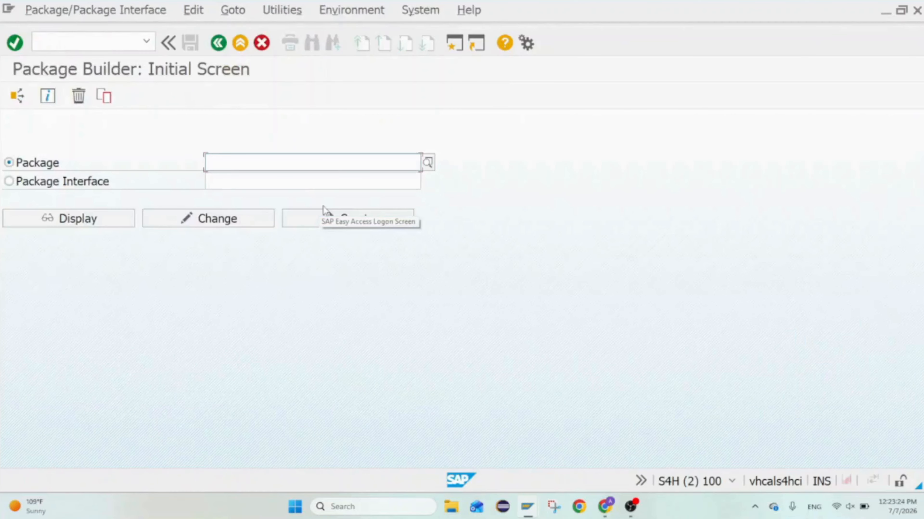
pyautogui.click(288, 163)
pyautogui.write('ZYOU')
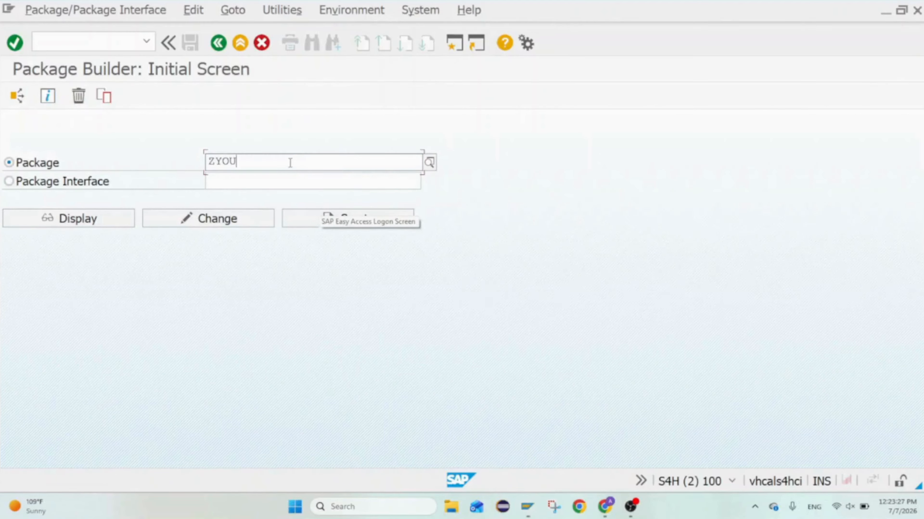
pyautogui.write('_T')
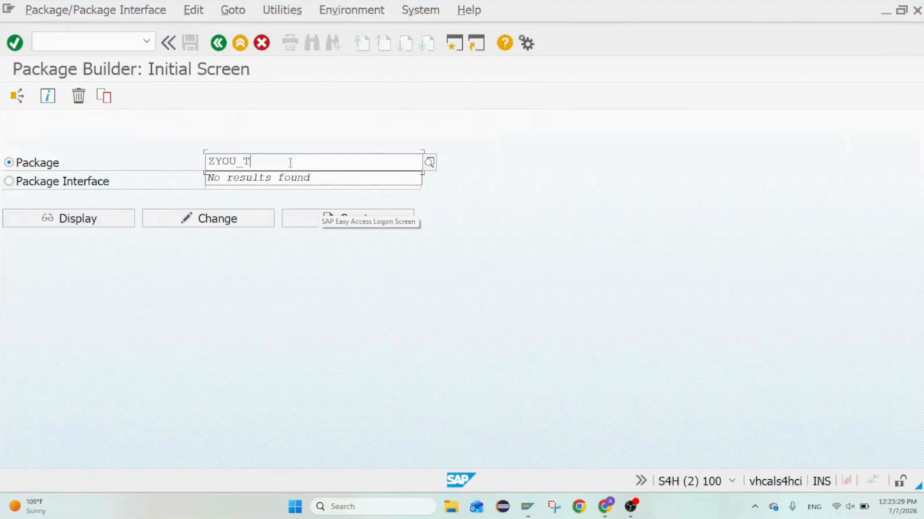
pyautogui.write('EST_PACK')
pyautogui.click(319, 222)
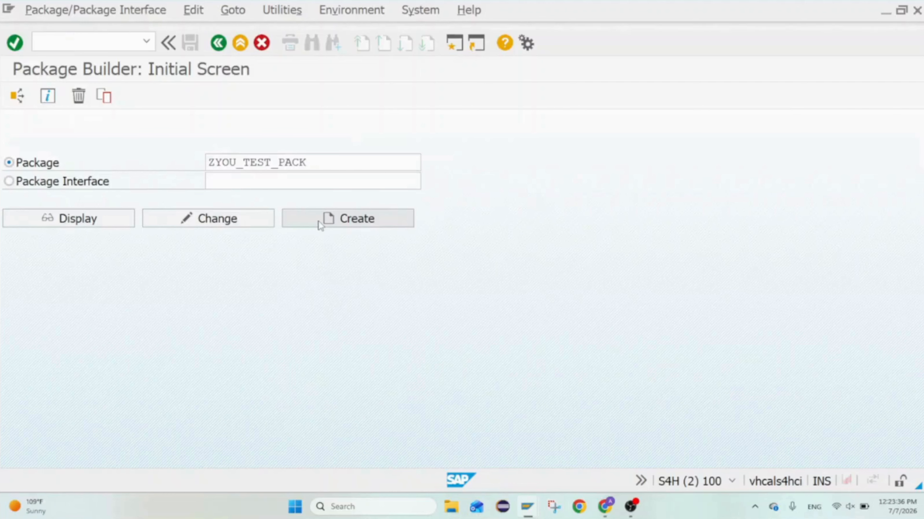
pyautogui.click(320, 219)
# Give the new package the short description "Test Package SAP ABAP Learning" and confirm its creation data
pyautogui.click(297, 334)
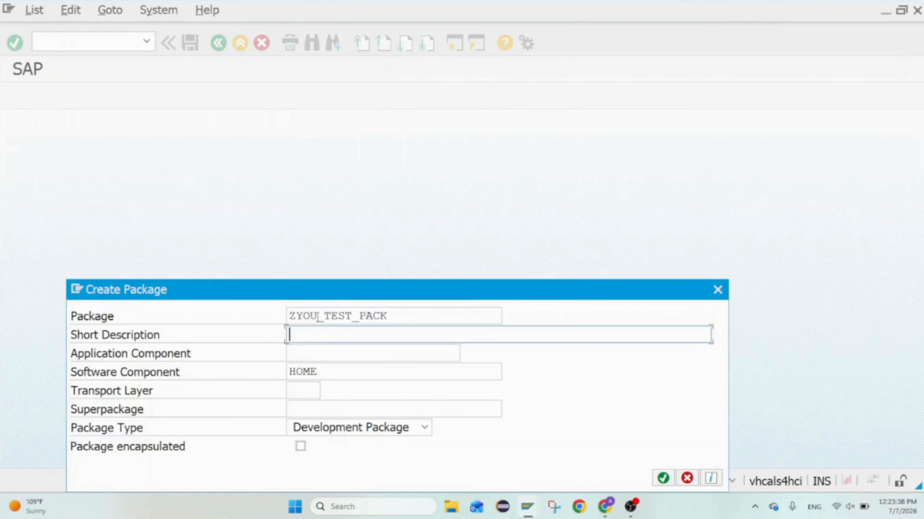
pyautogui.moveTo(320, 296); pyautogui.dragTo(338, 164)
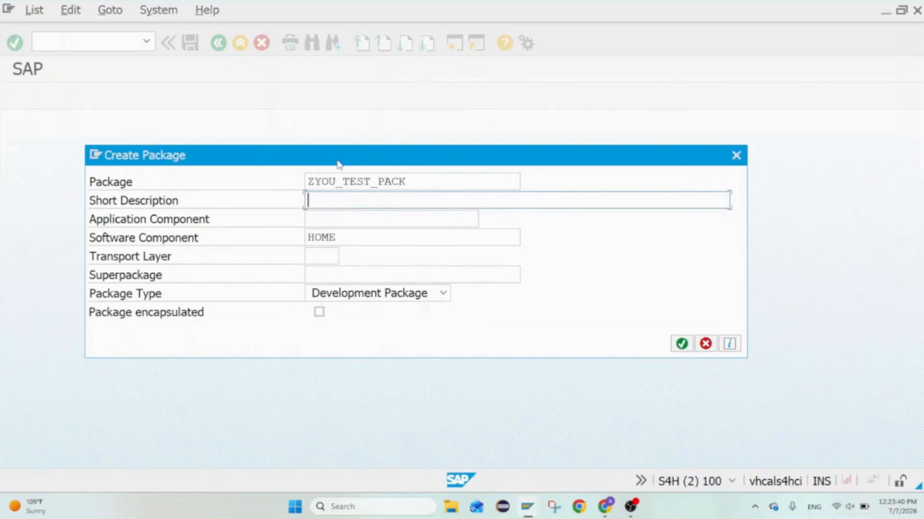
pyautogui.write('Test Package ')
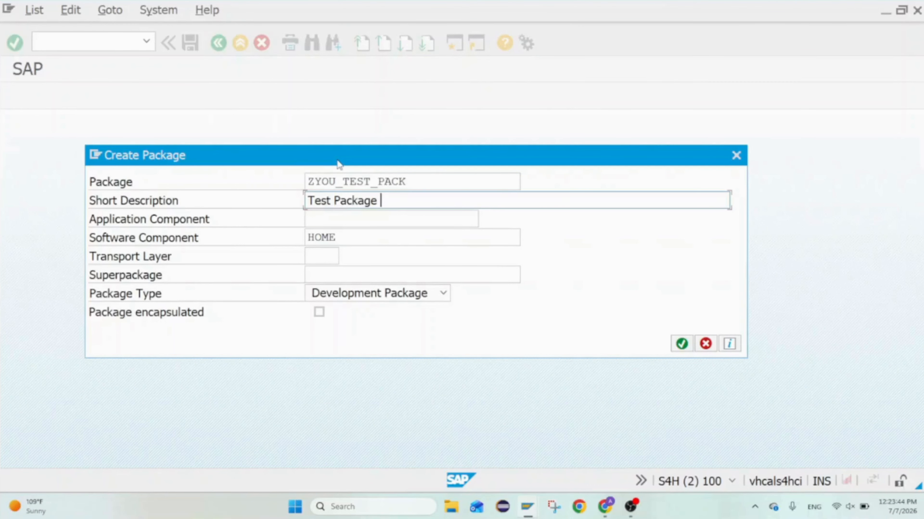
pyautogui.write('SAP ABAP LEA')
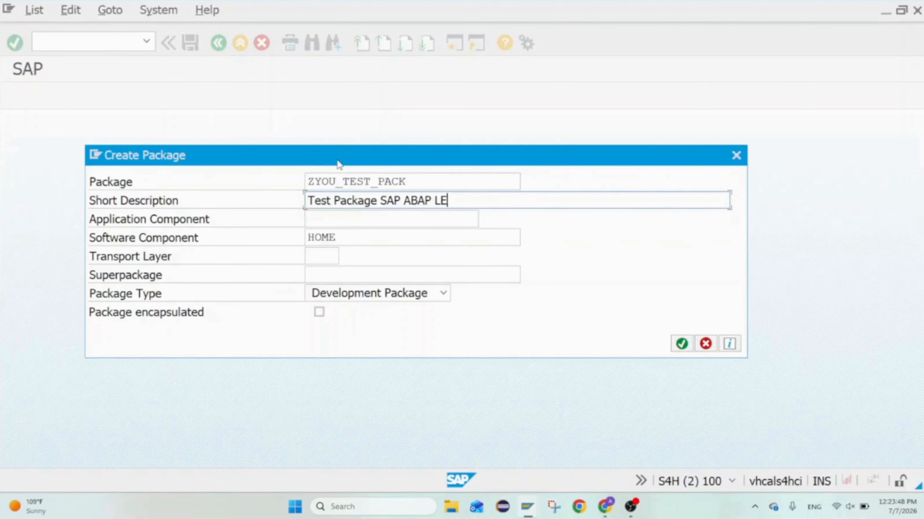
pyautogui.press('BackSpace')
pyautogui.press('BackSpace')
pyautogui.write('earning')
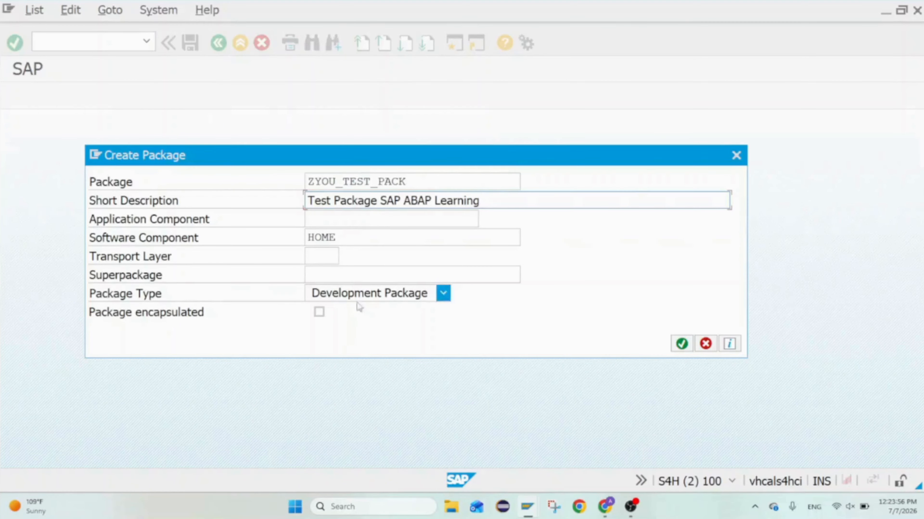
pyautogui.click(681, 344)
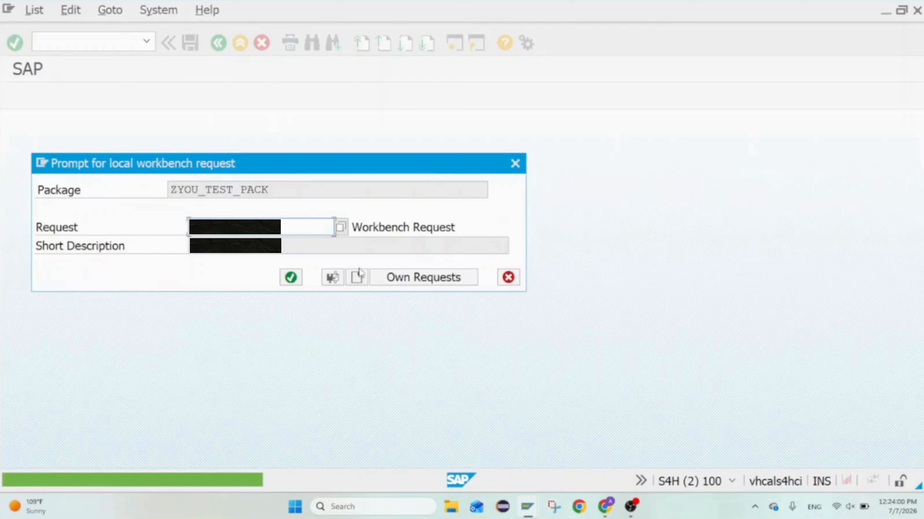
# Start a new workbench request for the package with the short description "SAP LEARNING: YOU"
pyautogui.click(358, 277)
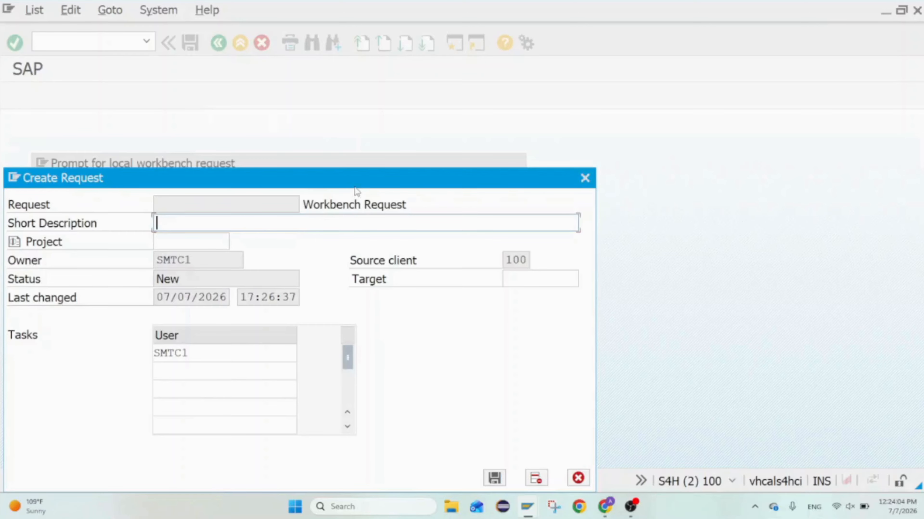
pyautogui.moveTo(357, 191); pyautogui.dragTo(410, 124)
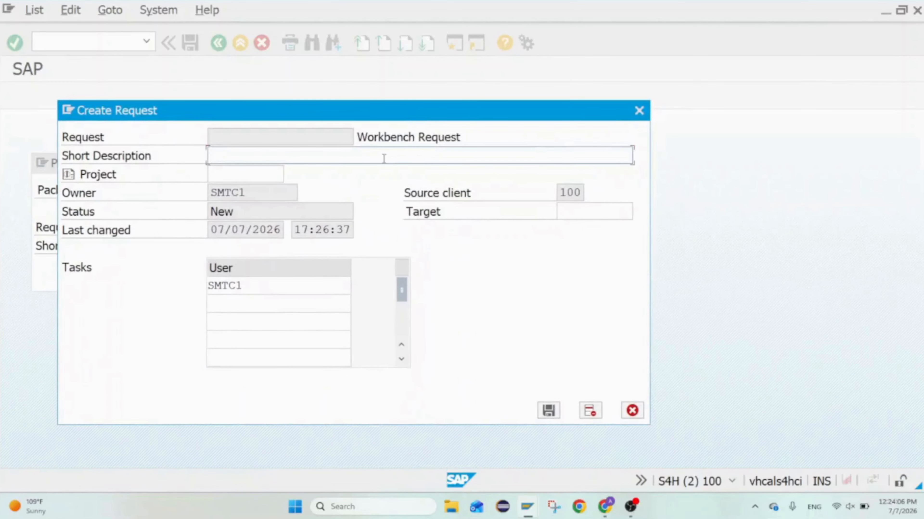
pyautogui.write('SAP LEARNING')
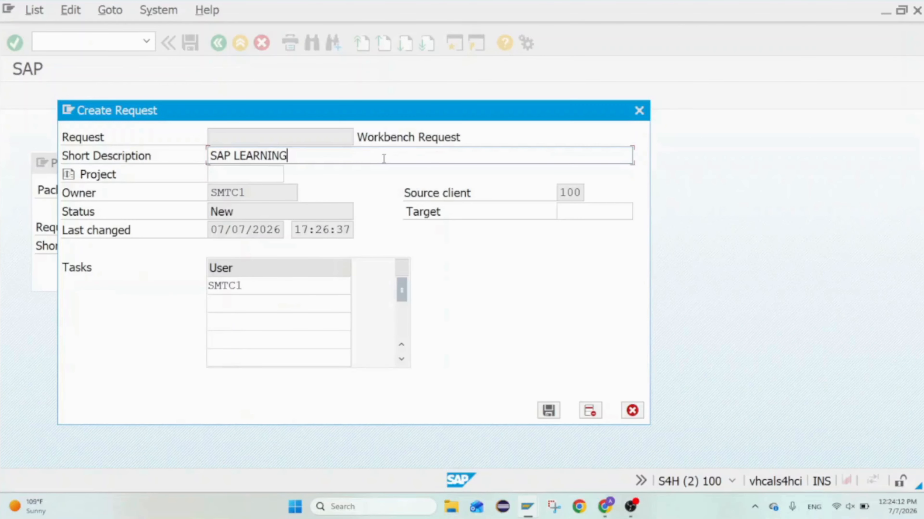
pyautogui.write(': YOU')
# Check the available transport targets, then save the workbench request with the target left empty
pyautogui.click(596, 207)
pyautogui.click(640, 212)
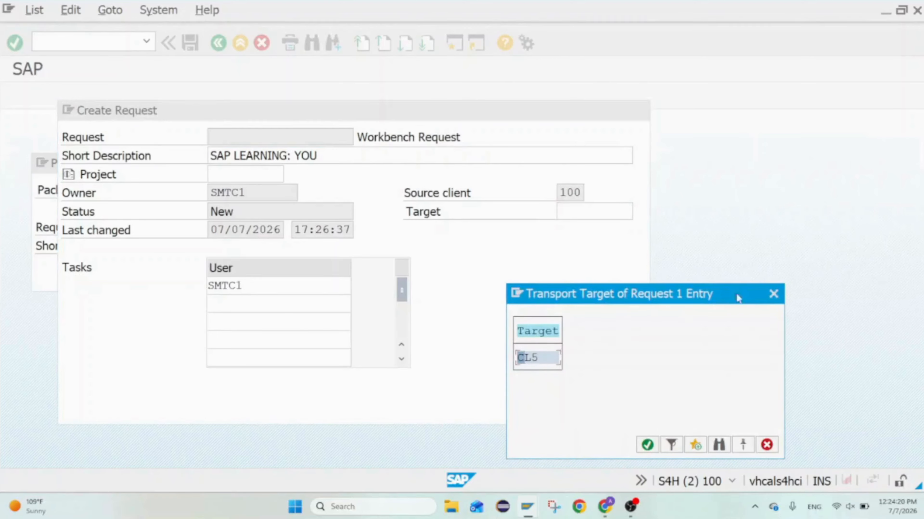
pyautogui.click(773, 293)
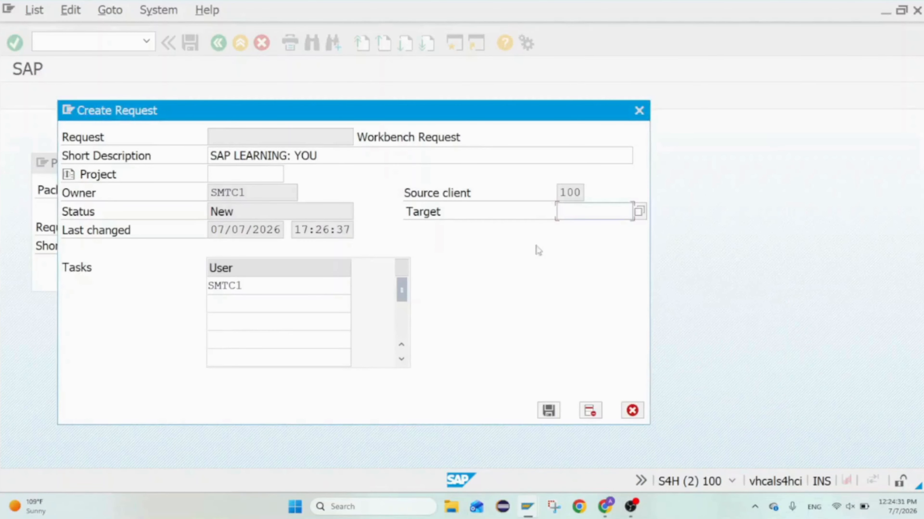
pyautogui.click(547, 411)
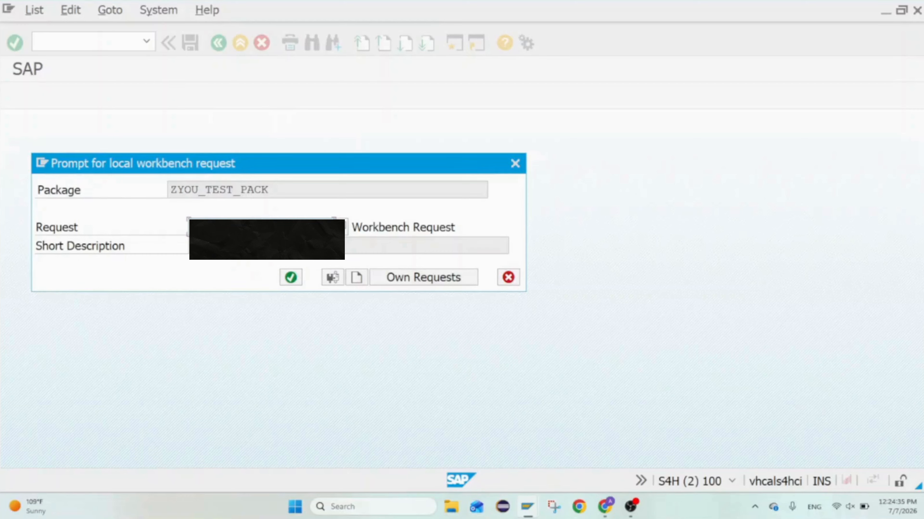
# Assign the package to the new workbench request and save the package
pyautogui.moveTo(354, 229); pyautogui.dragTo(464, 228)
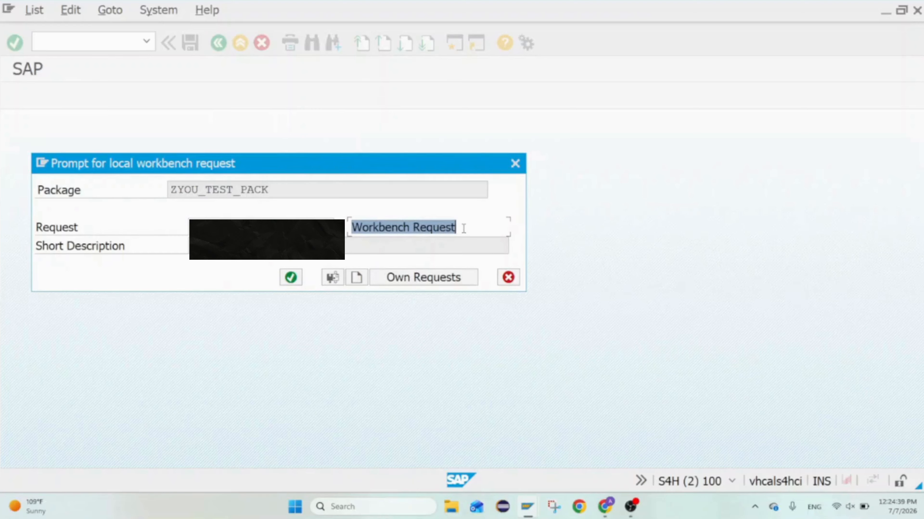
pyautogui.click(299, 219)
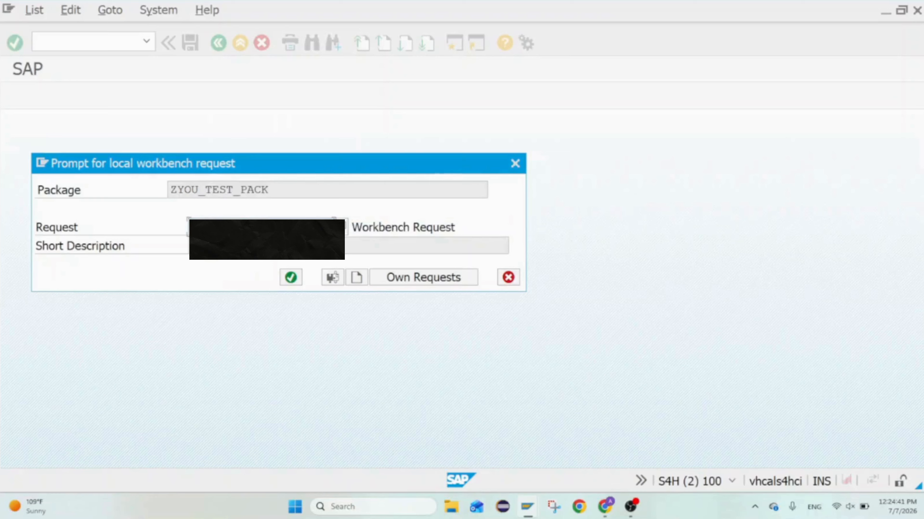
pyautogui.click(290, 280)
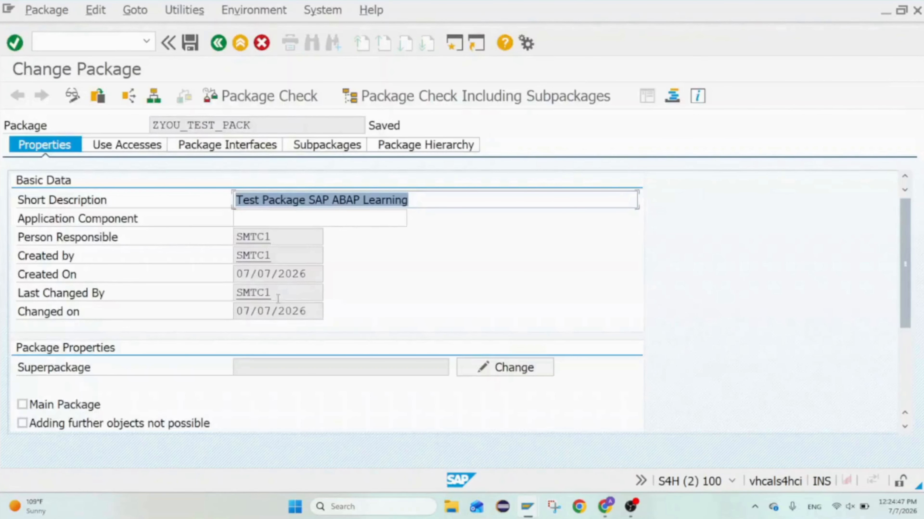
pyautogui.click(190, 42)
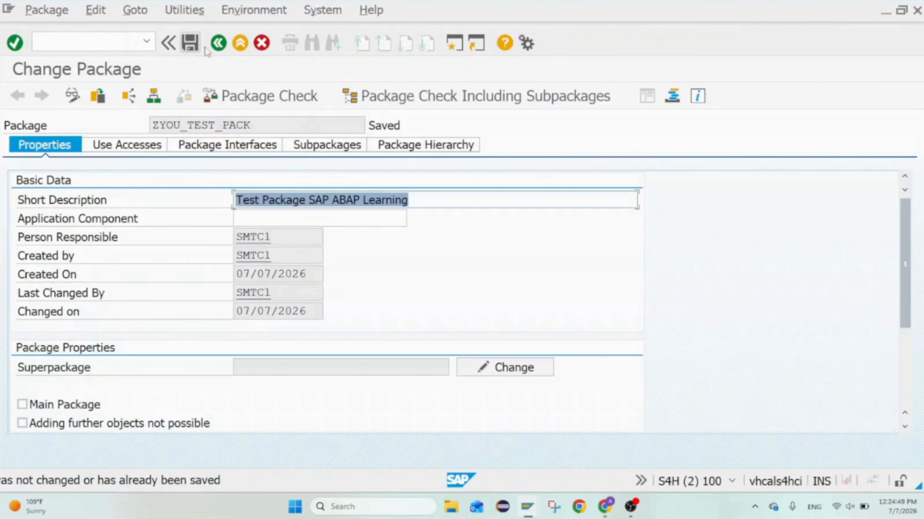
# Copy the package name ZYOU_TEST_PACK and run a package check on it
pyautogui.moveTo(255, 125); pyautogui.dragTo(146, 126)
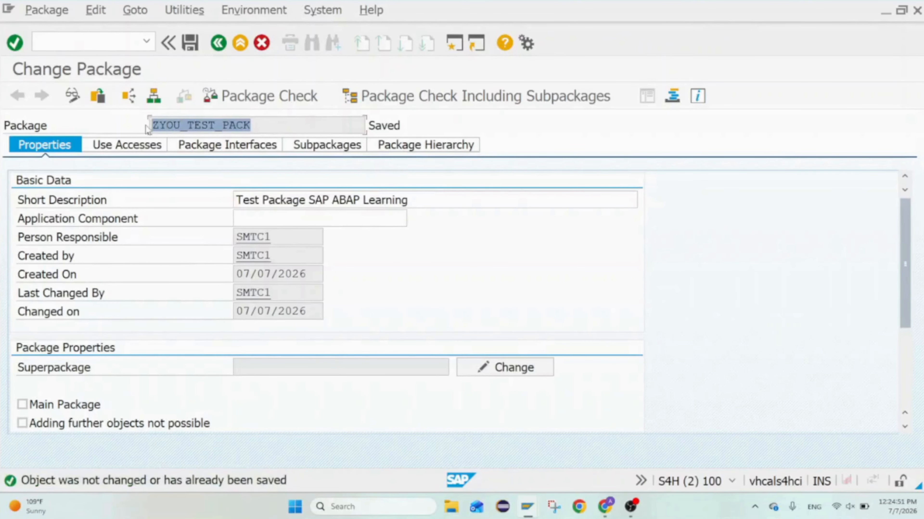
pyautogui.hotkey('ctrl', 'c')
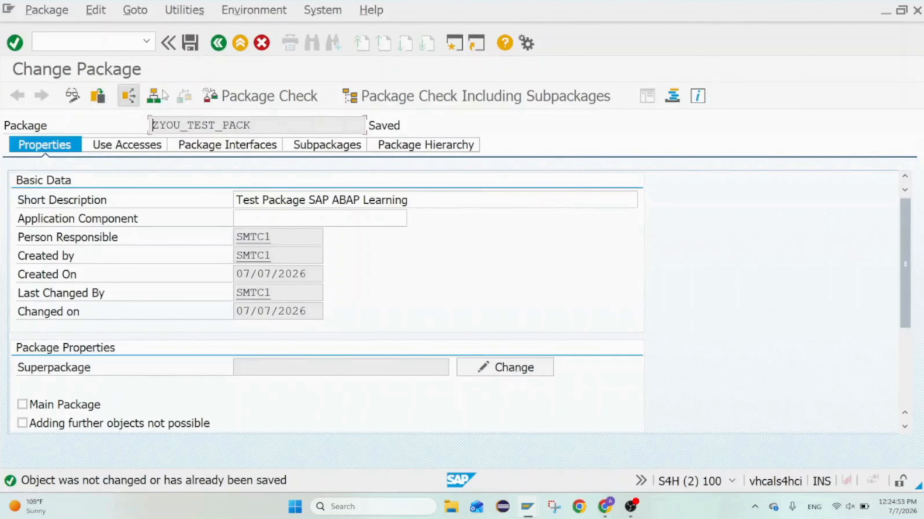
pyautogui.click(216, 89)
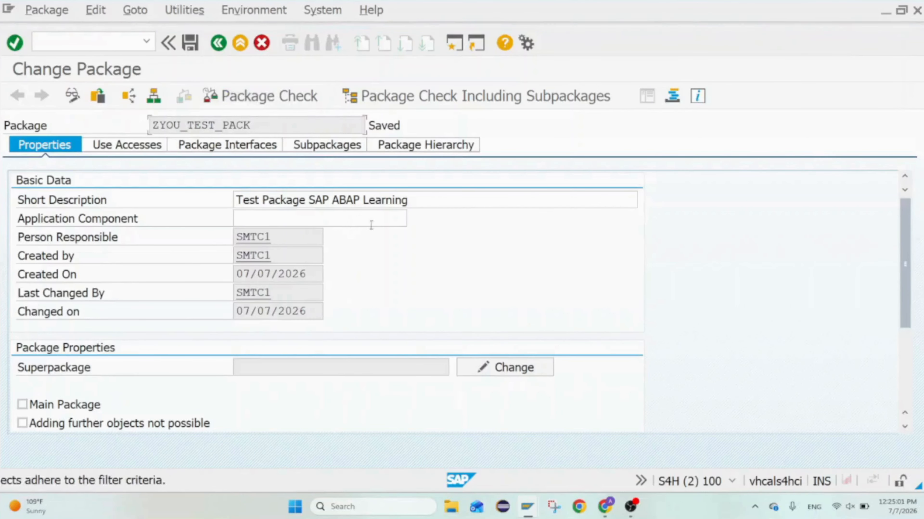